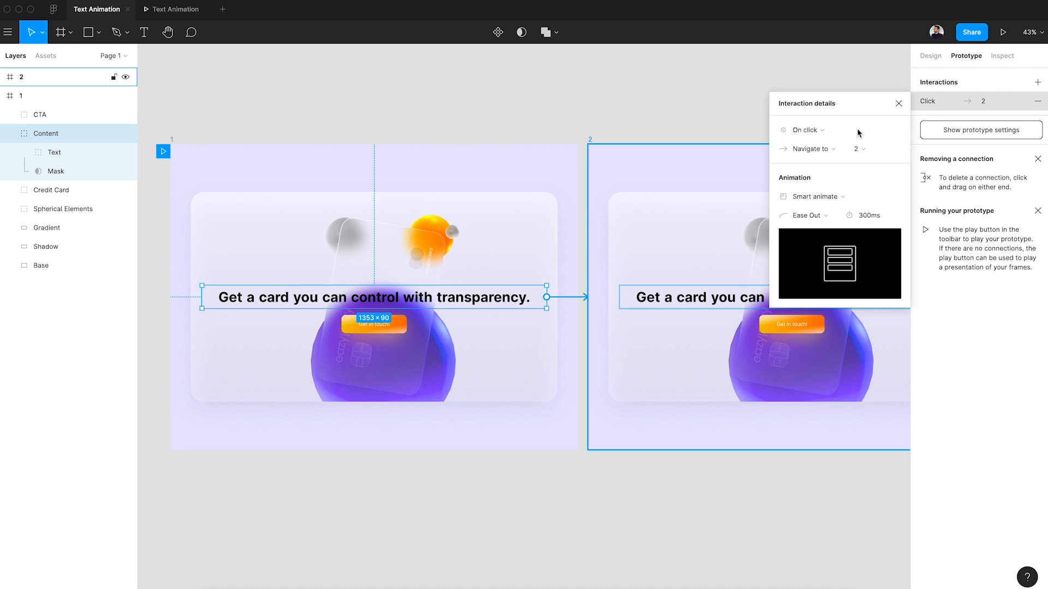
# Set the trigger of the Content group's connection in frame 1 to Mouse enter, navigating to frame 2.
pyautogui.click(827, 133)
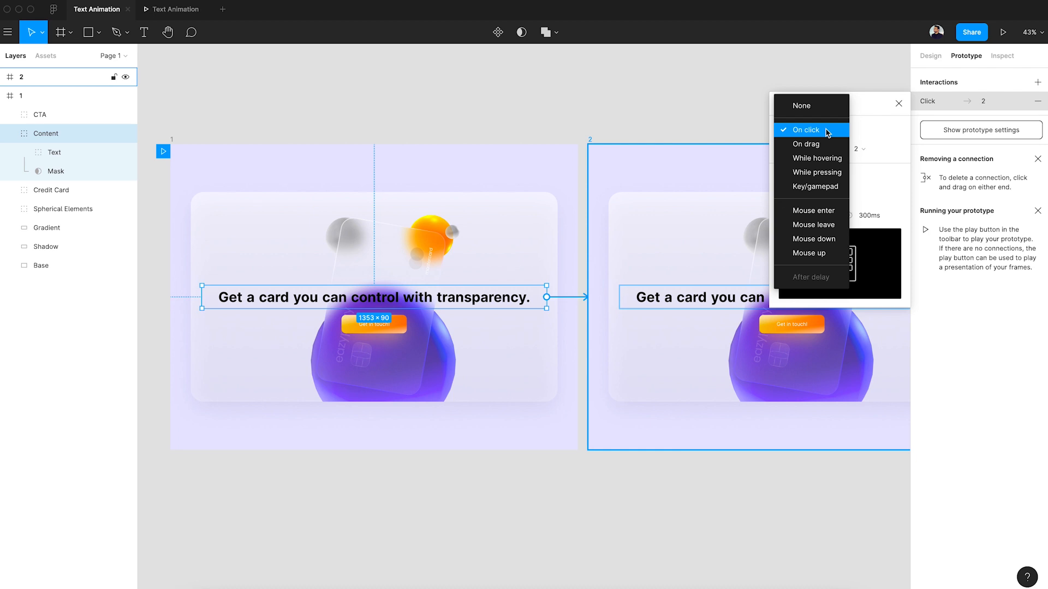
pyautogui.click(819, 211)
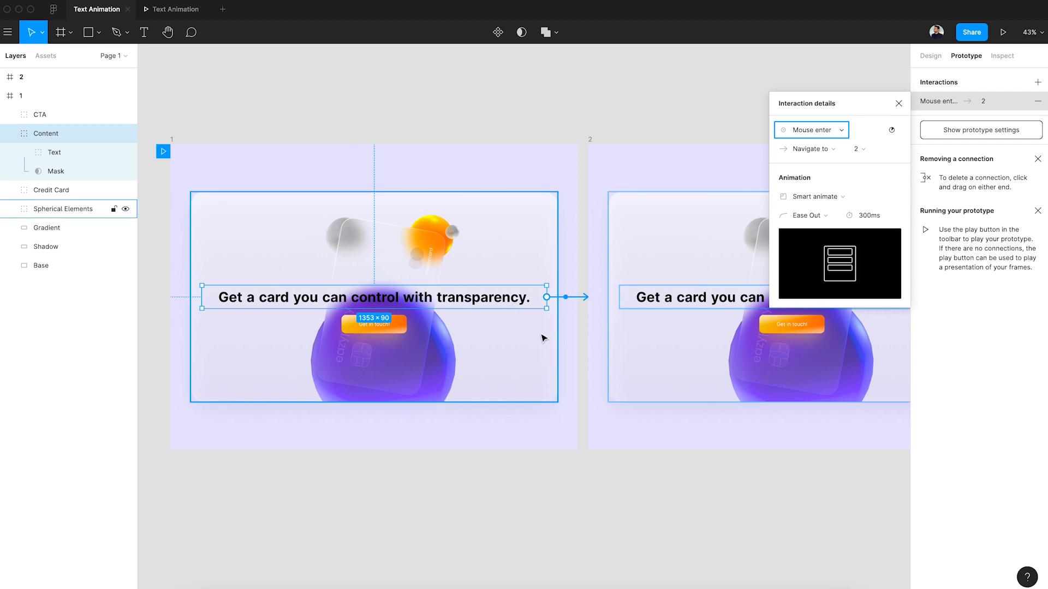
pyautogui.click(818, 152)
pyautogui.click(820, 151)
pyautogui.click(862, 155)
pyautogui.click(862, 154)
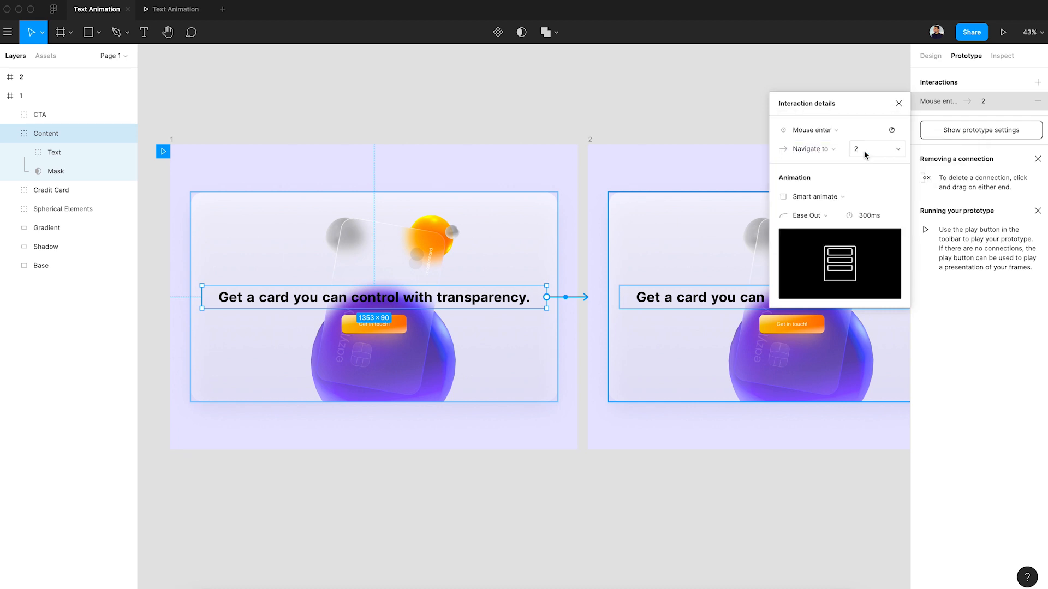
# Set the connection's animation to Smart animate with Ease In And Out easing and a 500 ms duration.
pyautogui.click(817, 197)
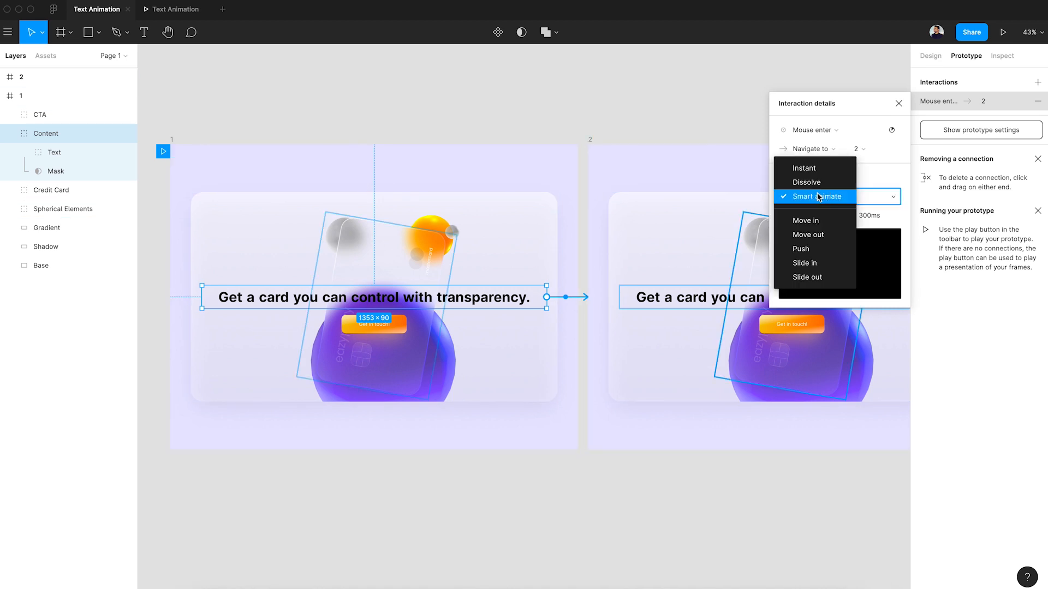
pyautogui.click(819, 198)
pyautogui.click(816, 216)
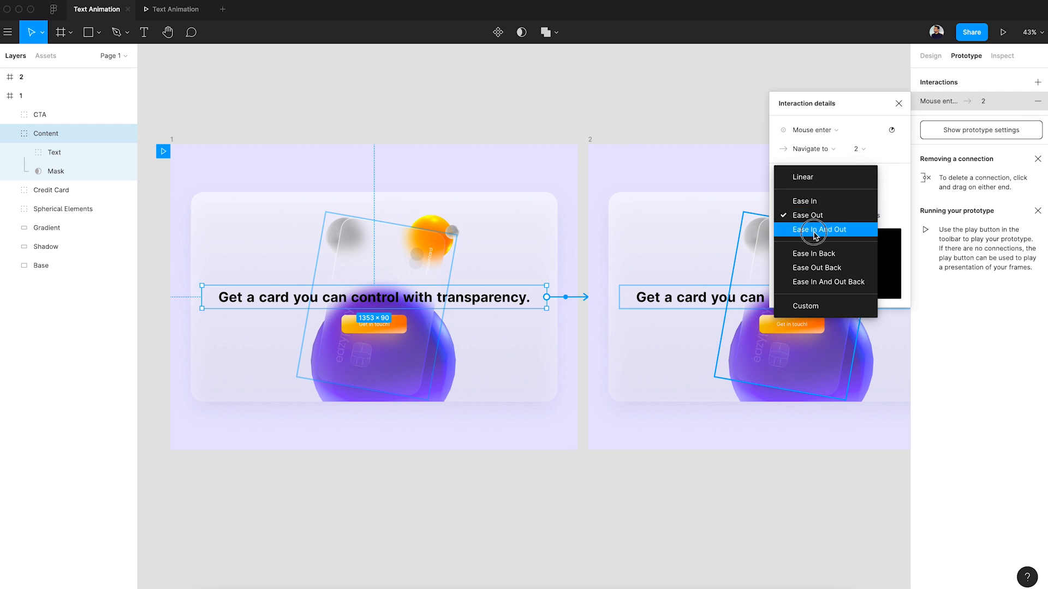
pyautogui.click(816, 231)
pyautogui.click(873, 215)
pyautogui.click(880, 215)
pyautogui.write('5')
pyautogui.press('Return')
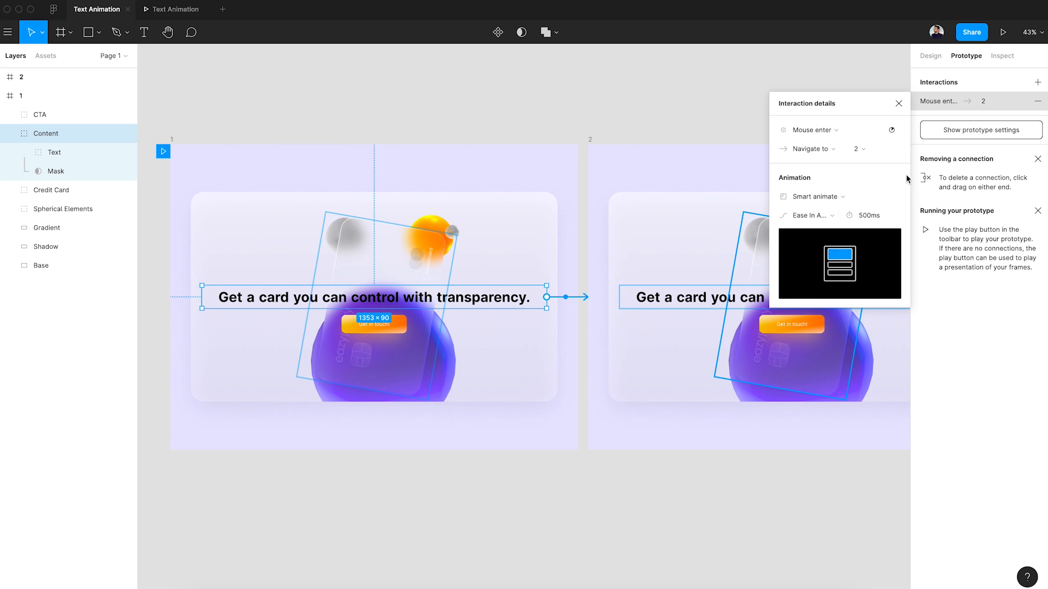
pyautogui.click(899, 105)
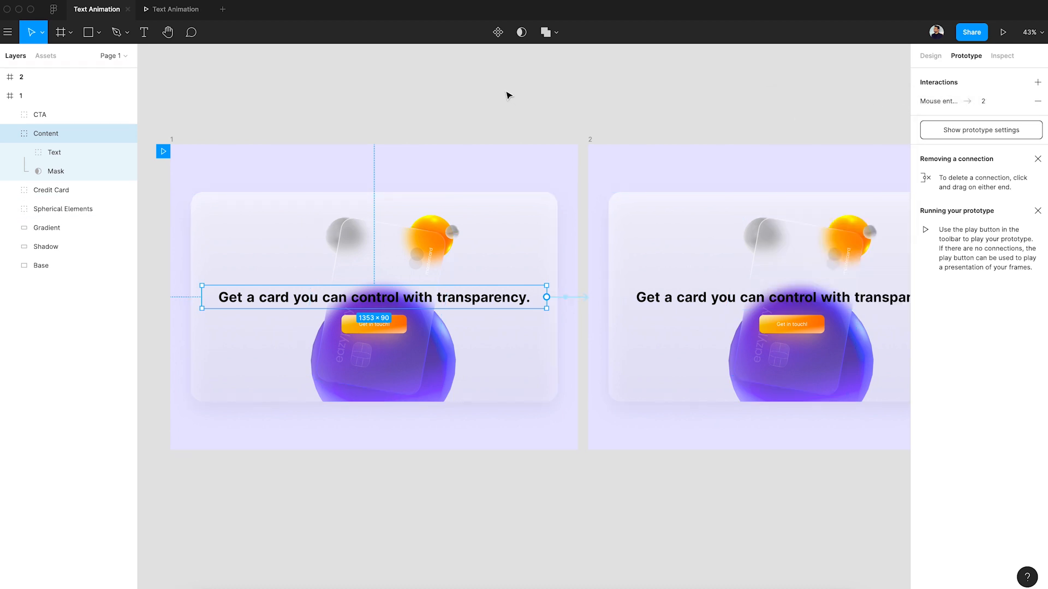
# Preview the prototype from frame 1, return to the design file and review the Content connection's interaction details.
pyautogui.click(171, 141)
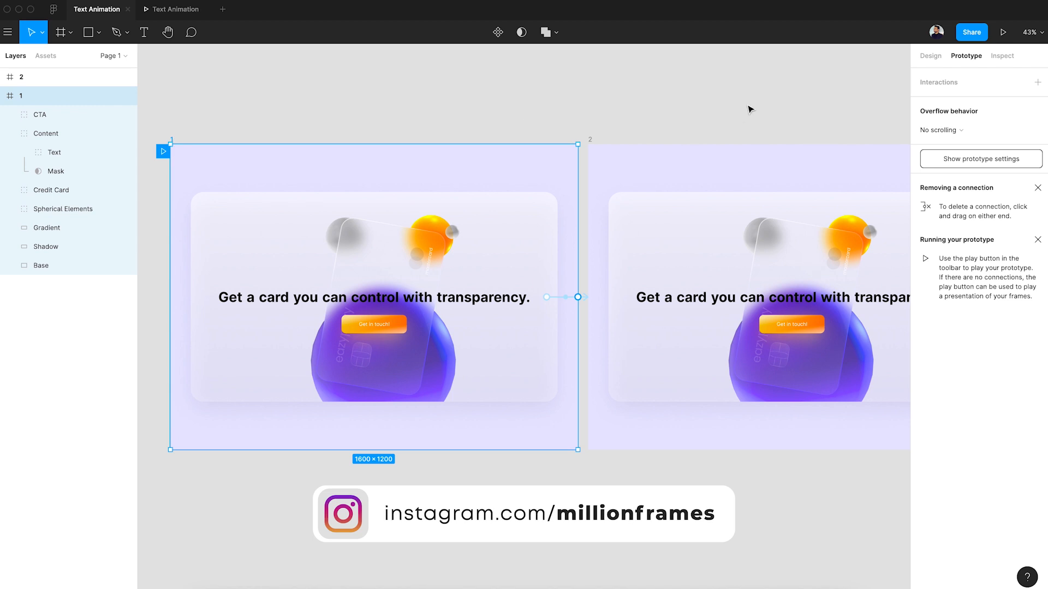
pyautogui.click(1003, 32)
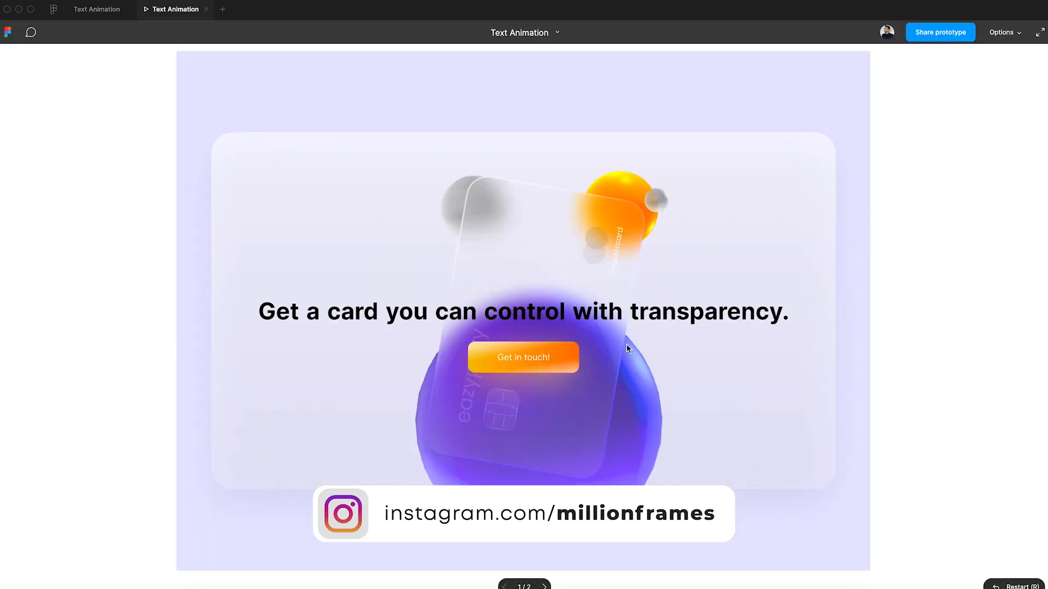
pyautogui.click(778, 446)
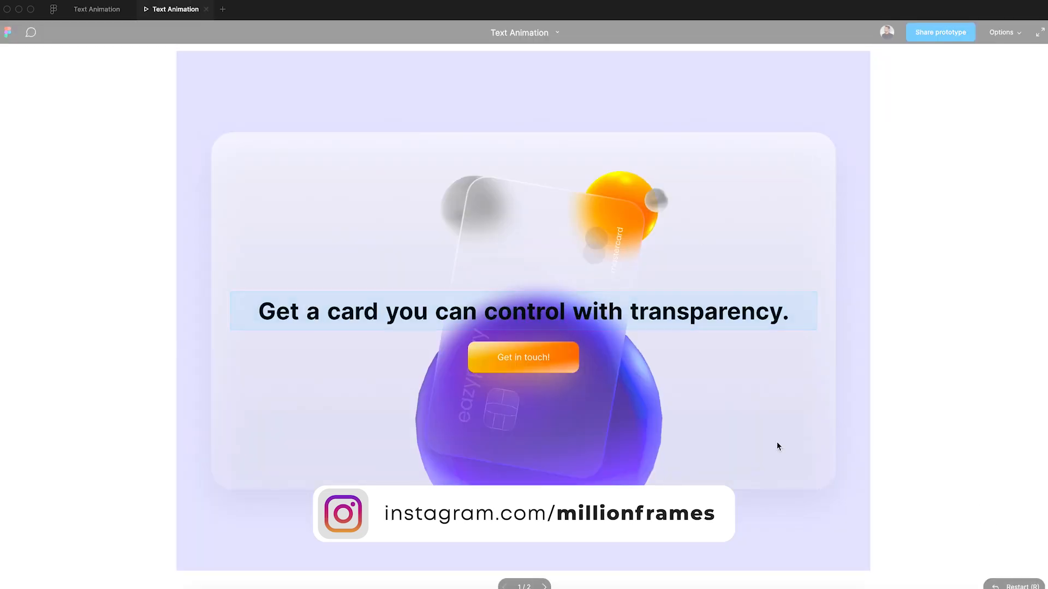
pyautogui.click(100, 15)
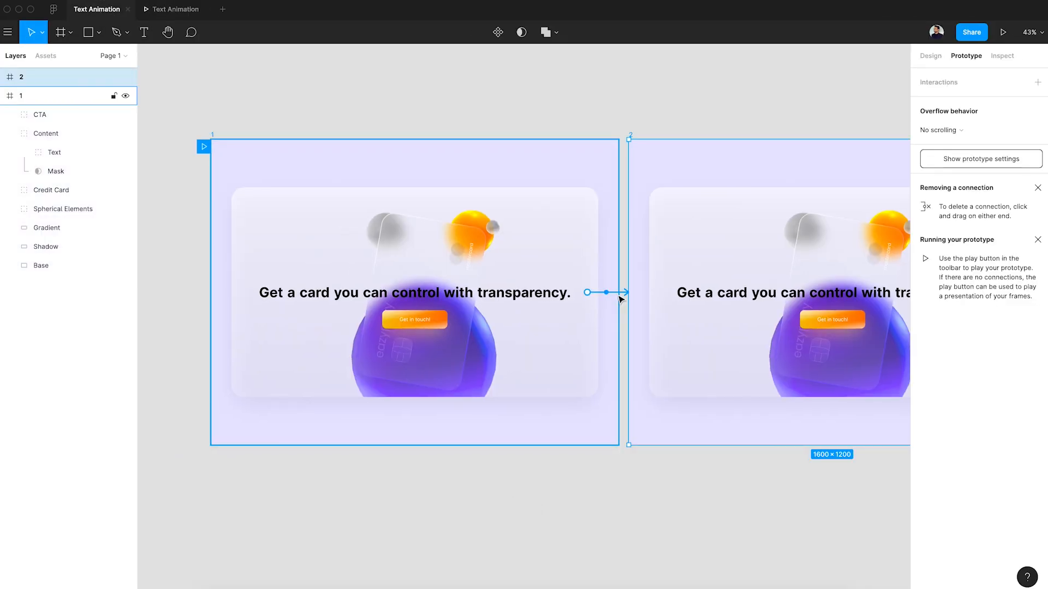
pyautogui.click(618, 296)
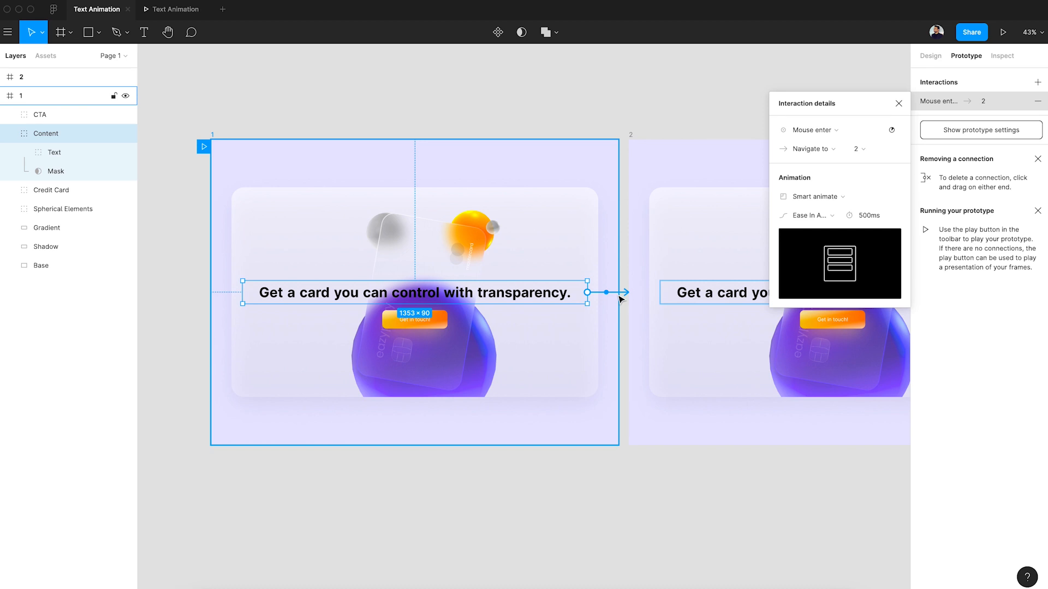
pyautogui.click(624, 107)
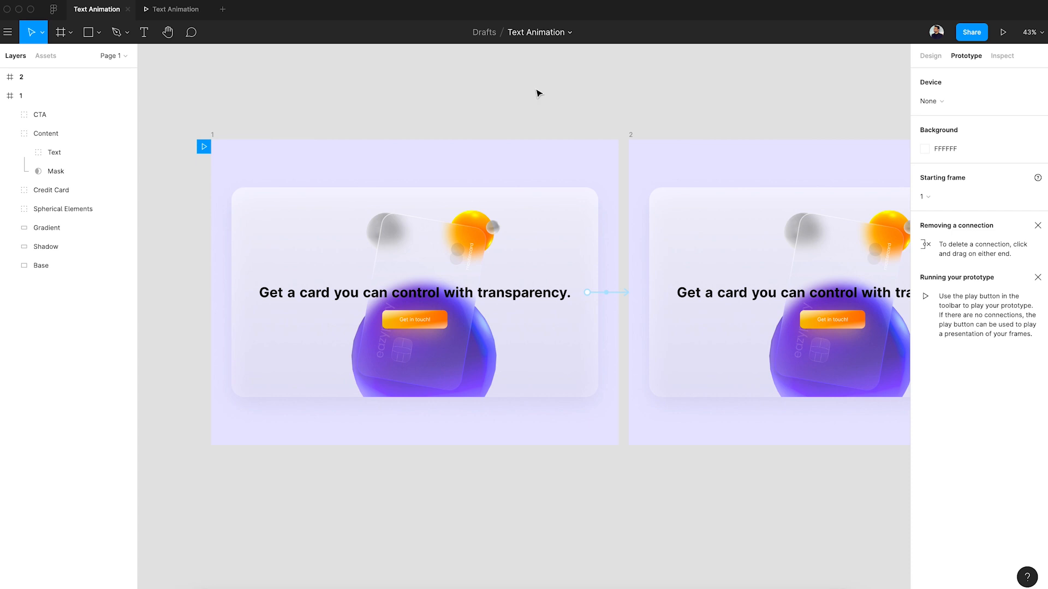
# Turn off masking for the Mask layer in frame 1's Content group.
pyautogui.click(549, 293)
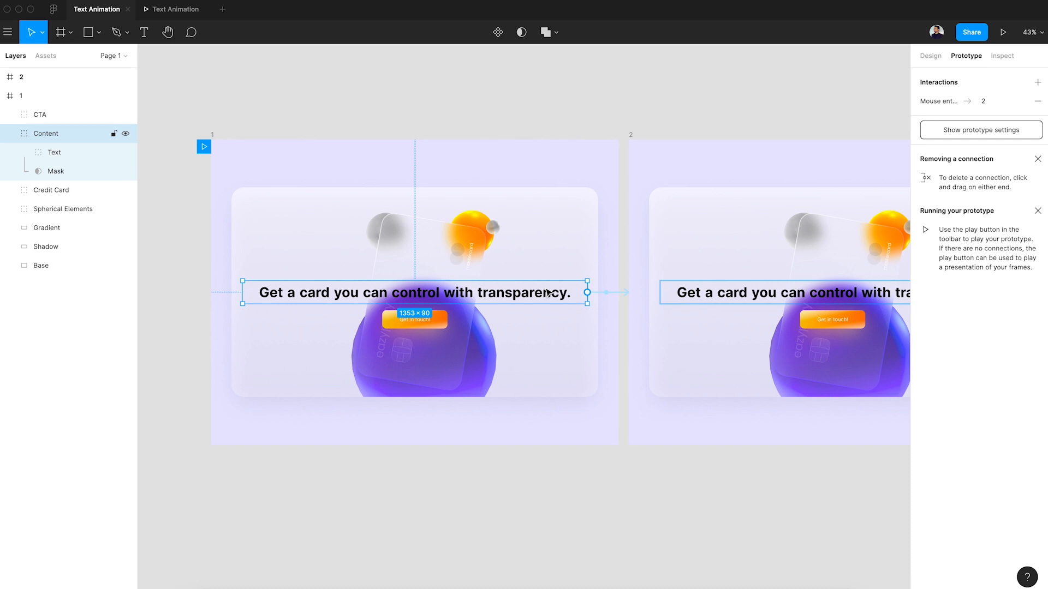
pyautogui.click(79, 174)
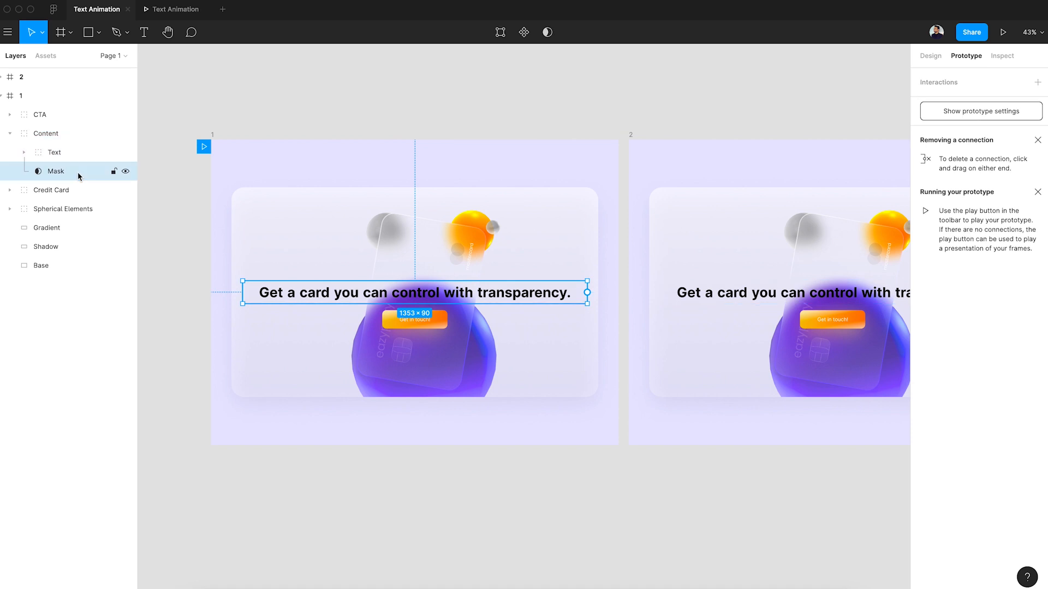
pyautogui.click(553, 36)
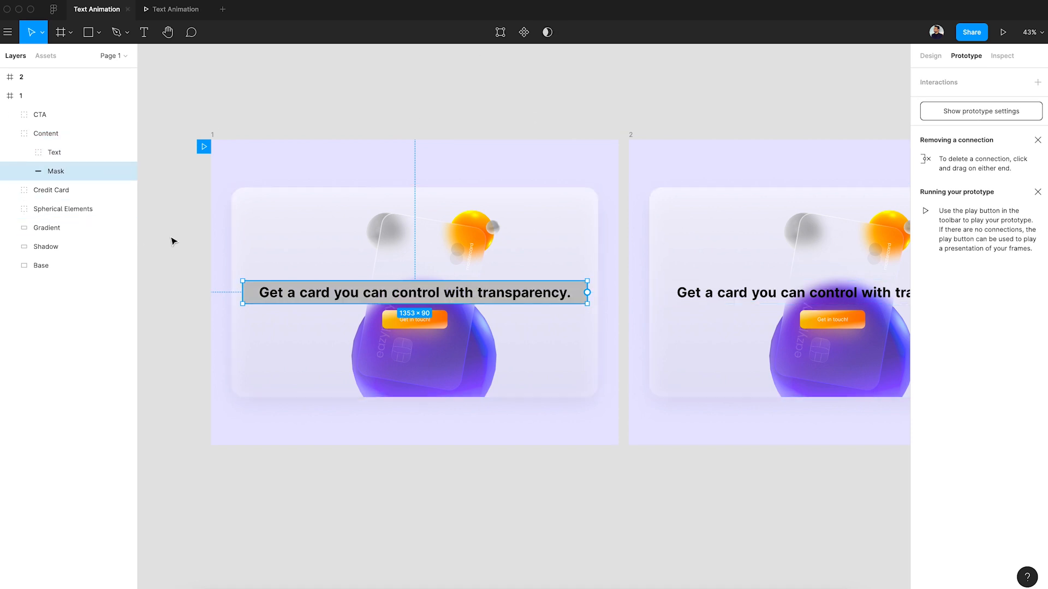
# Move all the headline words in frame 1's Text group together to a position below the grey Mask rectangle.
pyautogui.doubleClick(275, 303)
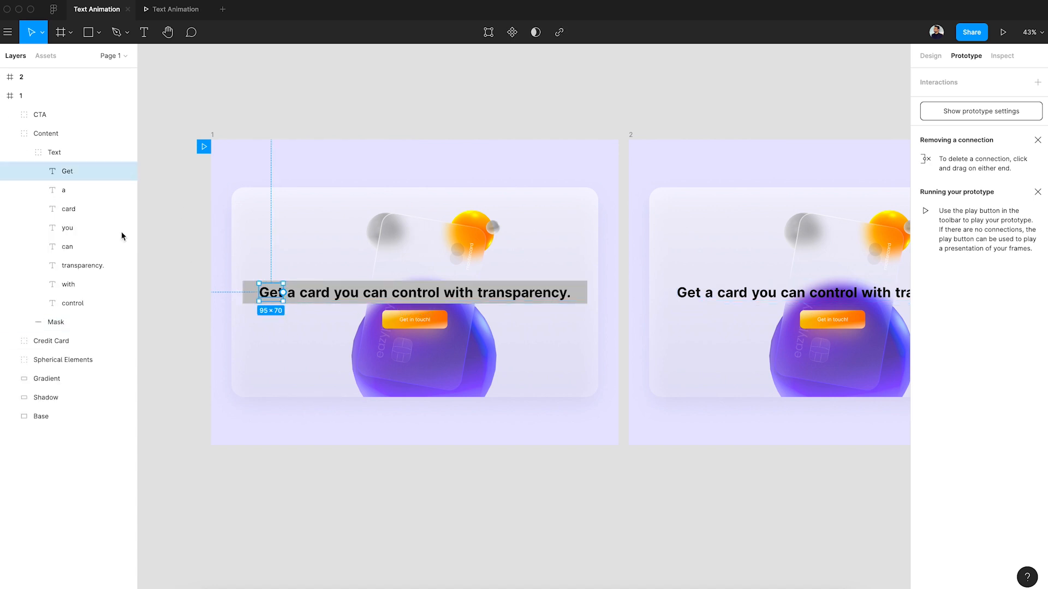
pyautogui.keyDown('shift'); pyautogui.click(80, 303); pyautogui.keyUp('shift')
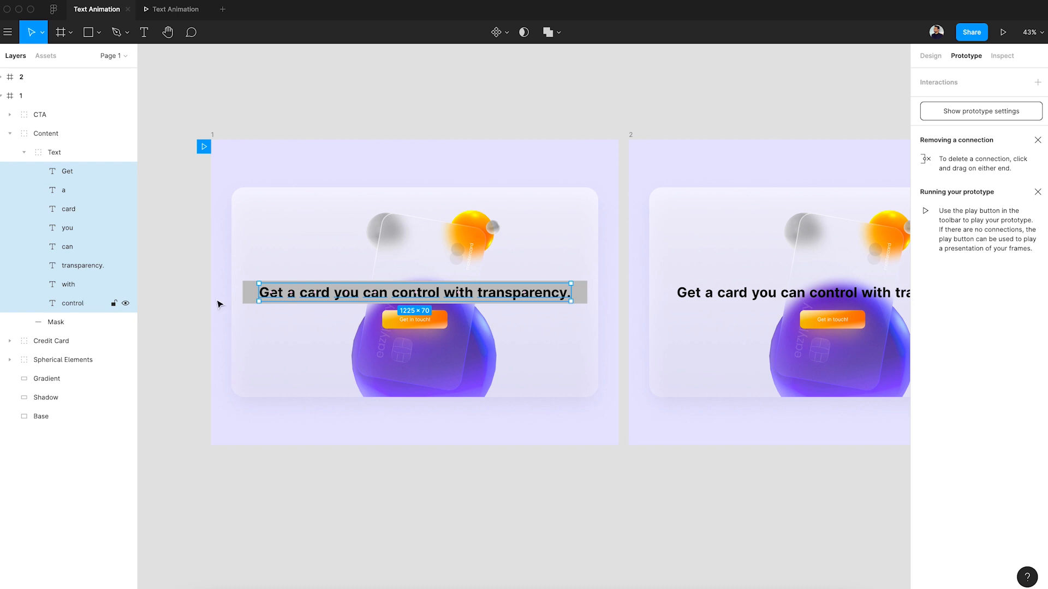
pyautogui.moveTo(541, 302); pyautogui.dragTo(542, 339)
pyautogui.click(317, 298)
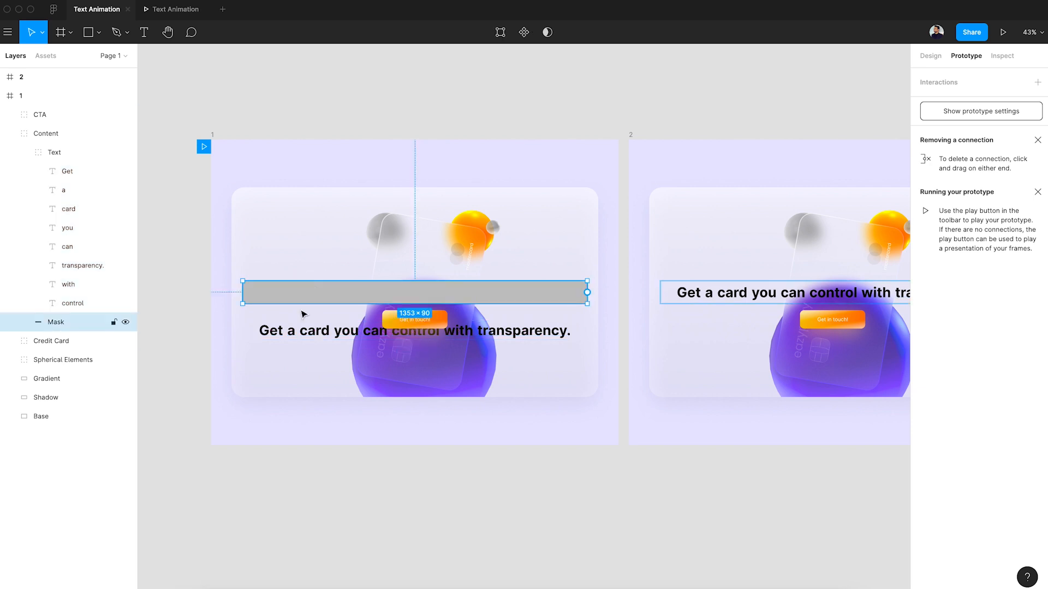
# Lower the words "a", "card", "you" and "can" in frame 1 so each sits below the previous word like a descending staircase.
pyautogui.click(294, 333)
pyautogui.hotkey('shift', 'Down')
pyautogui.hotkey('shift', 'Down')
pyautogui.hotkey('shift', 'Down')
pyautogui.hotkey('shift', 'Down')
pyautogui.hotkey('shift', 'Down')
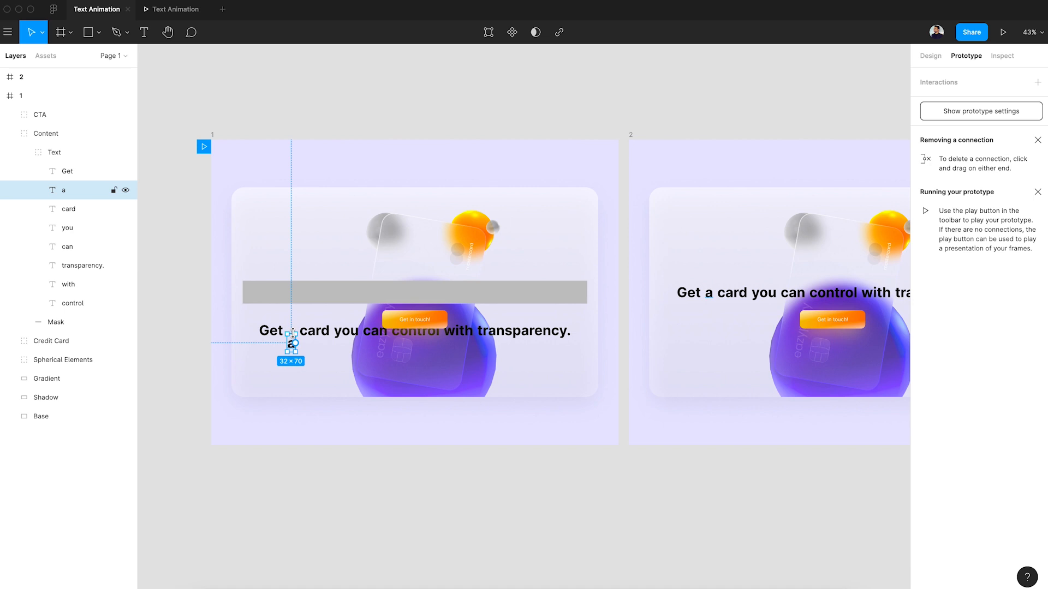
pyautogui.click(316, 331)
pyautogui.moveTo(320, 337); pyautogui.dragTo(345, 367)
pyautogui.click(375, 333)
pyautogui.moveTo(375, 334); pyautogui.dragTo(382, 374)
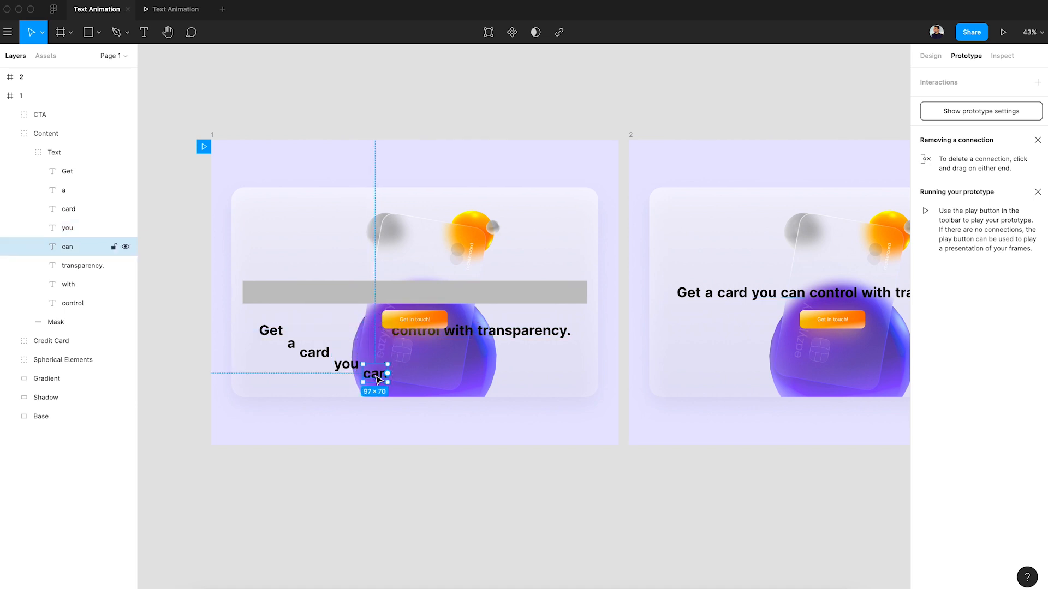
# Continue the descending staircase in frame 1 by lowering "control", "with" and "transparency." each further than the word before.
pyautogui.click(418, 334)
pyautogui.press('super+z')
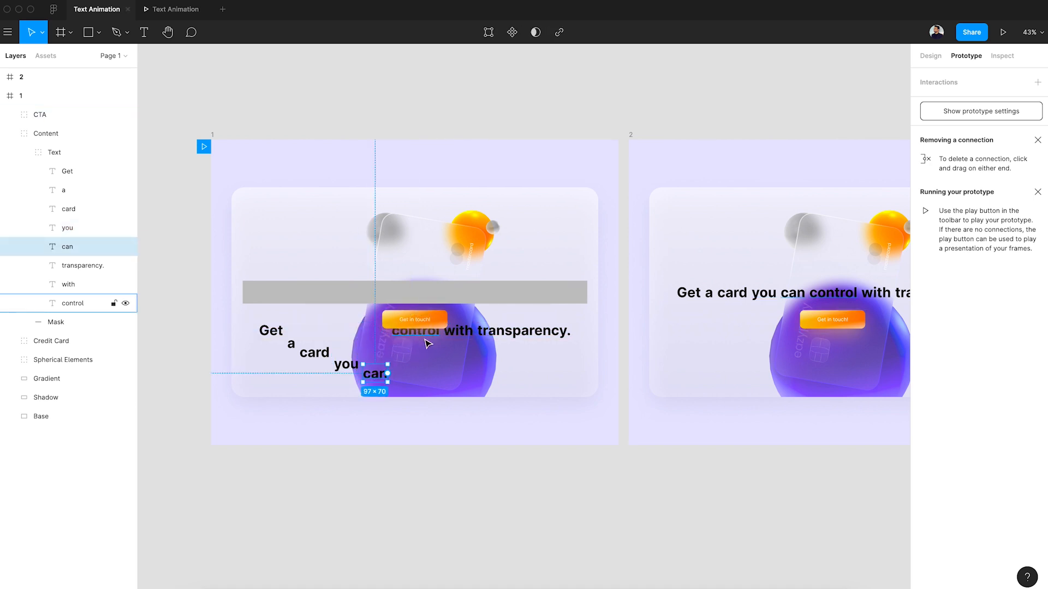
pyautogui.click(423, 338)
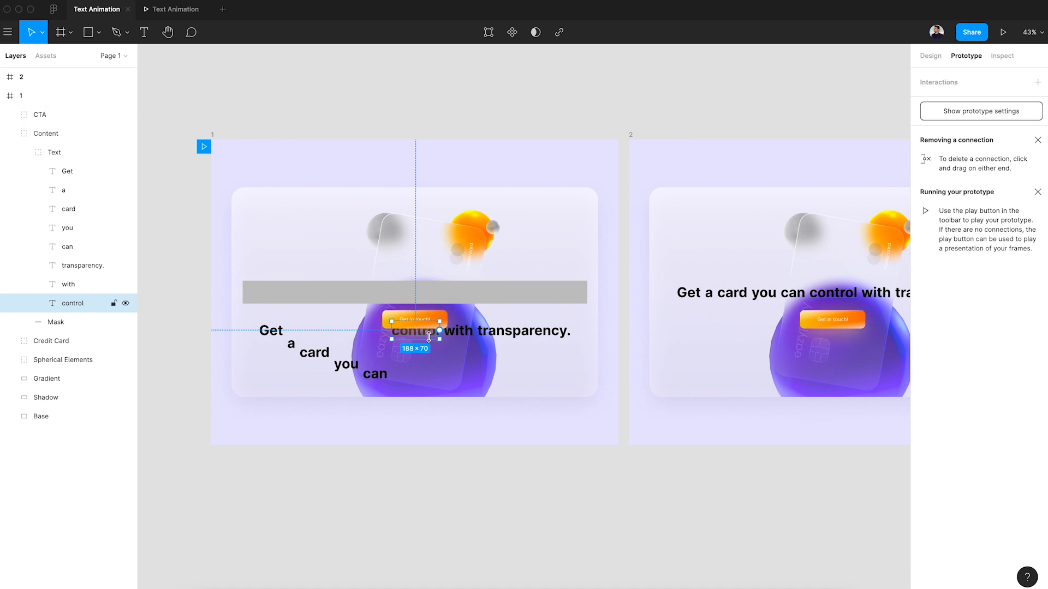
pyautogui.scroll(2, 429, 337)
pyautogui.moveTo(429, 338); pyautogui.dragTo(434, 397)
pyautogui.moveTo(474, 340); pyautogui.dragTo(474, 423)
pyautogui.moveTo(537, 326); pyautogui.dragTo(524, 422)
pyautogui.scroll(-2, 524, 425)
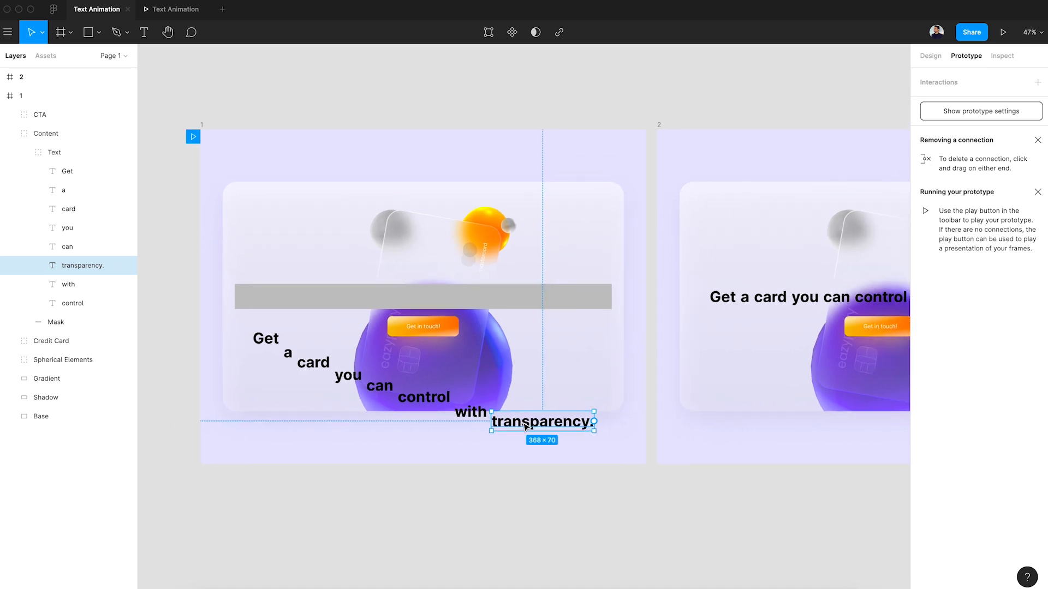
pyautogui.click(522, 501)
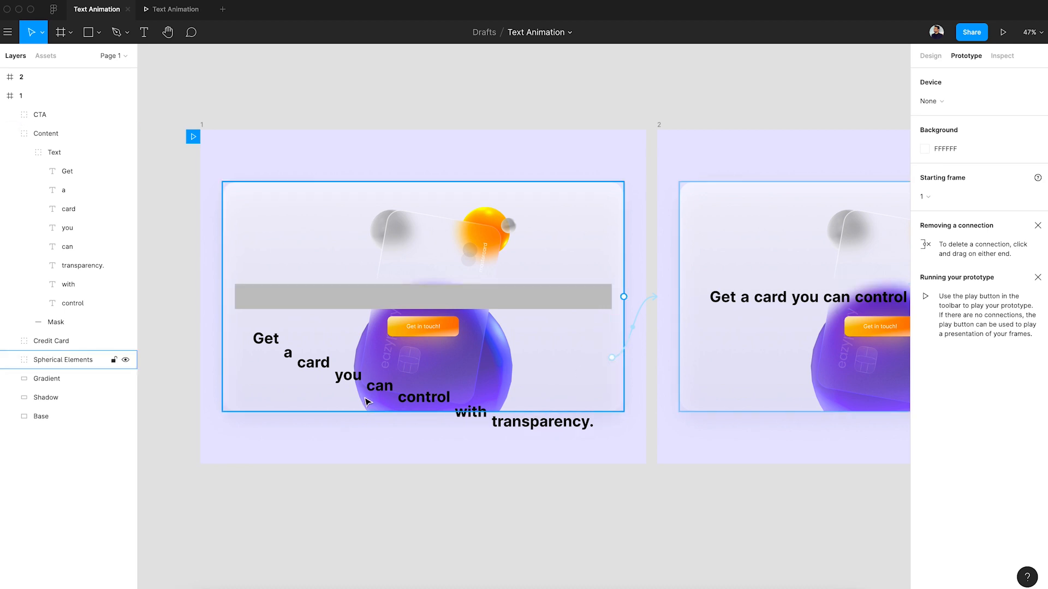
# Reapply the grey Mask rectangle as a mask over the staggered words in frame 1.
pyautogui.click(362, 297)
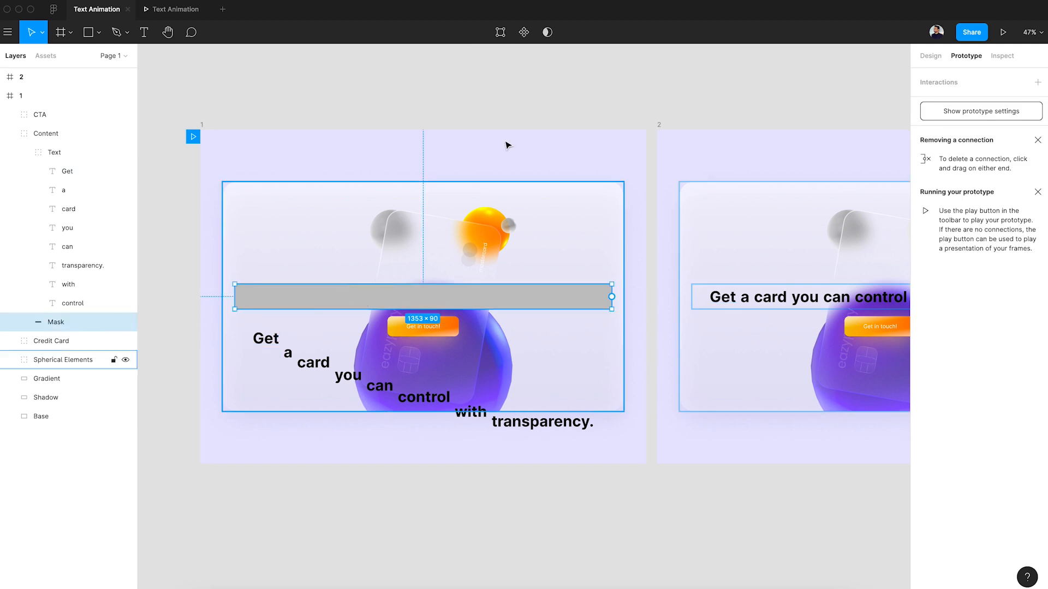
pyautogui.click(547, 32)
pyautogui.click(529, 89)
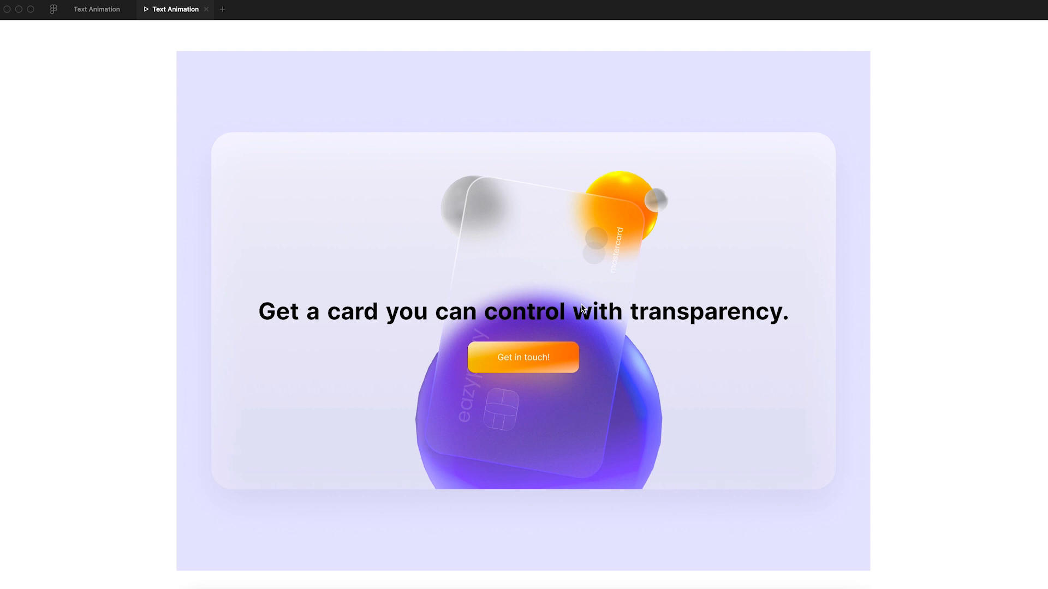
# Return to the design file and set the Content connection to Ease Out easing with a 700 ms duration.
pyautogui.click(104, 11)
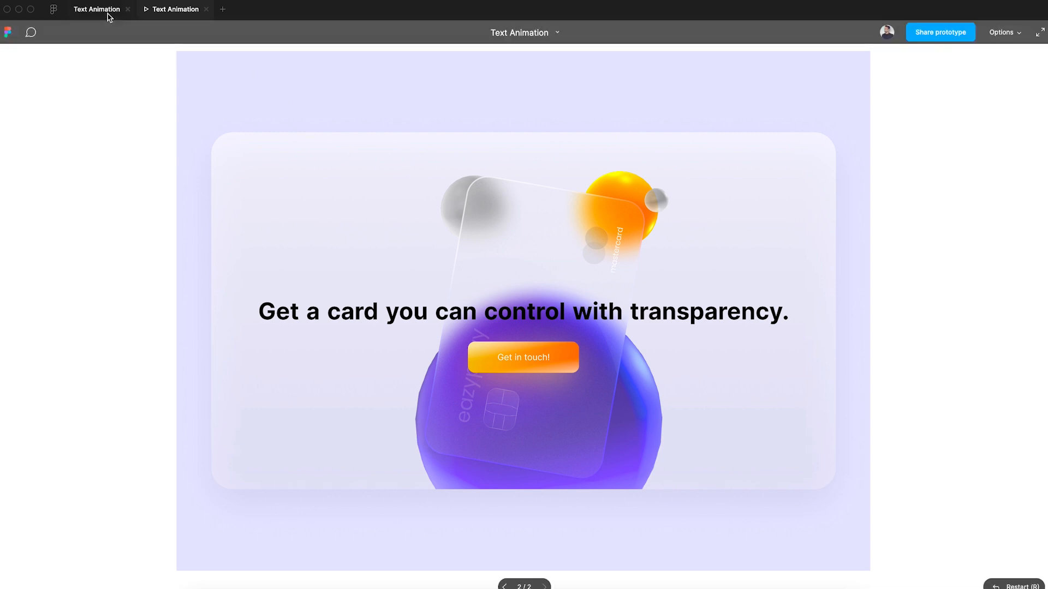
pyautogui.click(643, 297)
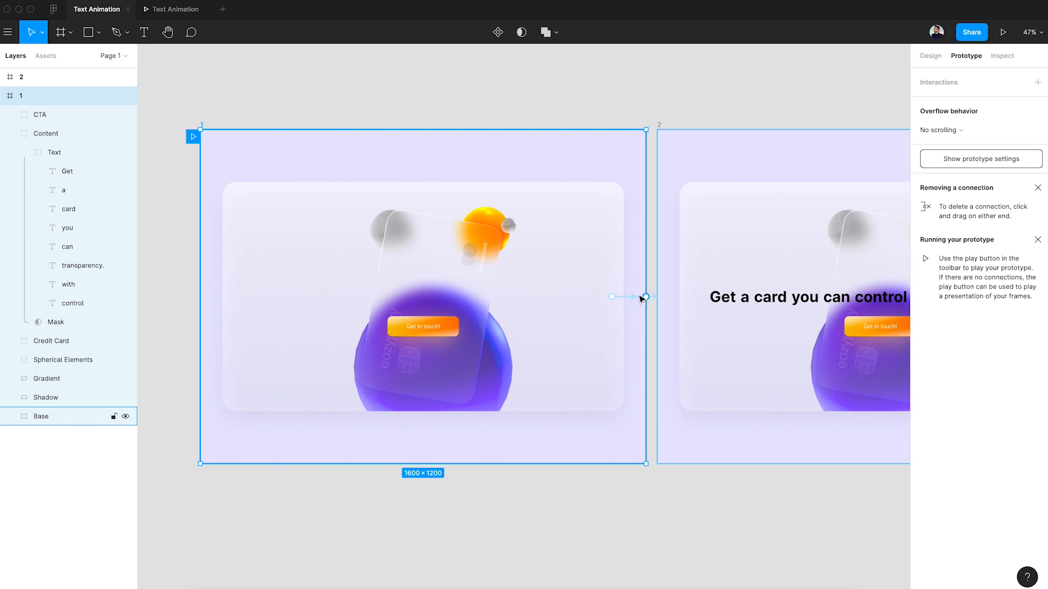
pyautogui.click(622, 297)
pyautogui.moveTo(612, 297); pyautogui.dragTo(655, 299)
pyautogui.click(876, 216)
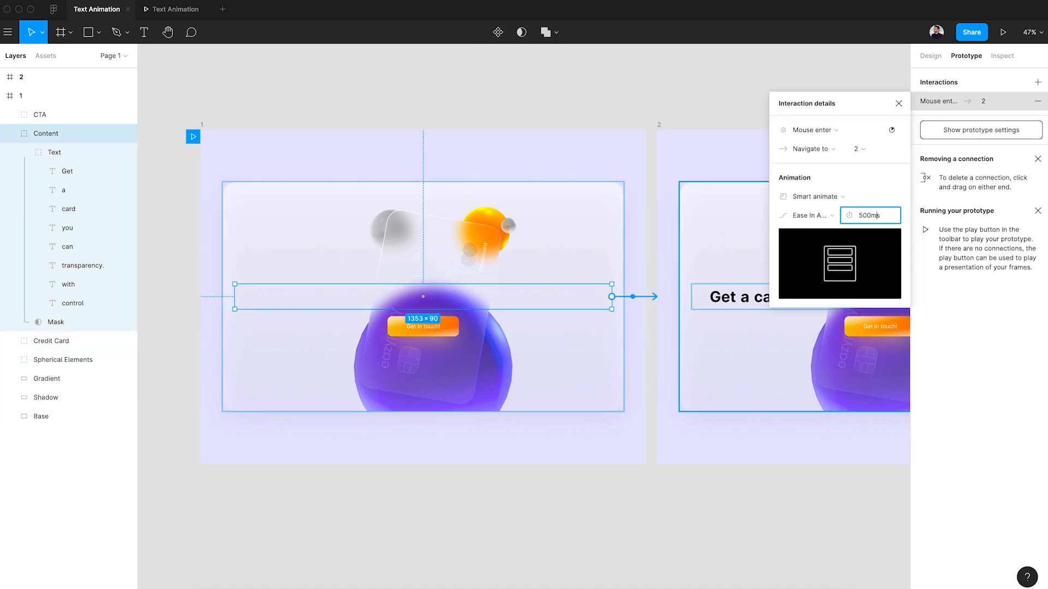
pyautogui.click(823, 215)
pyautogui.click(825, 201)
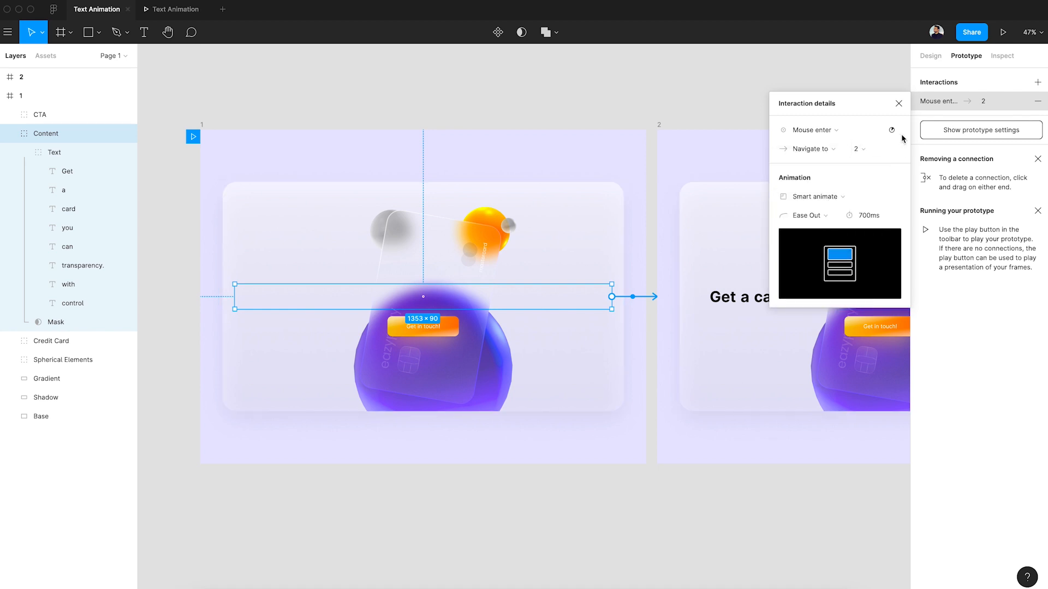
pyautogui.click(898, 104)
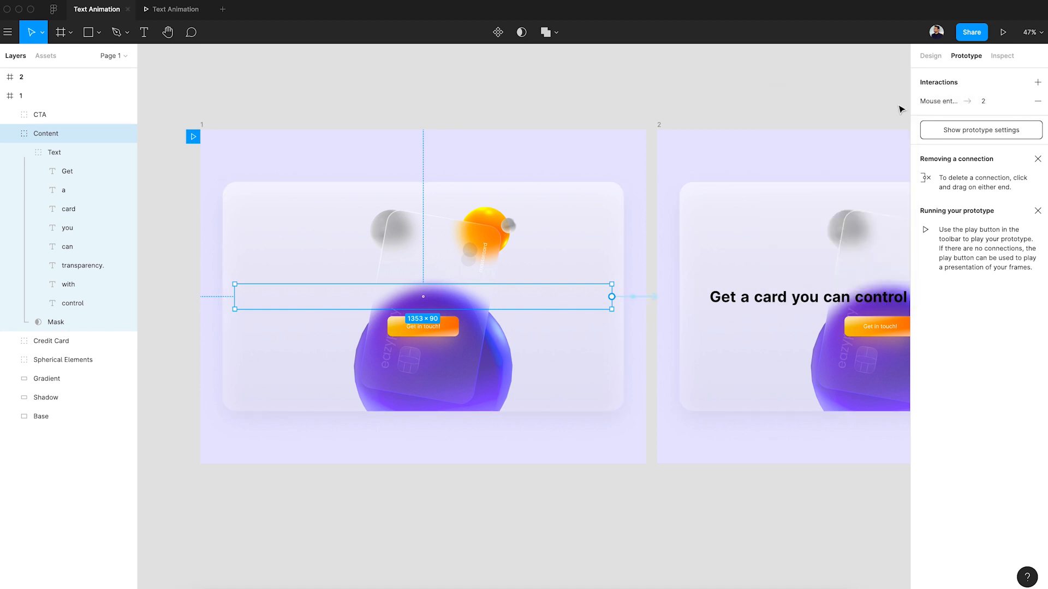
# Play the updated text animation in the prototype preview and return to the design file.
pyautogui.click(164, 9)
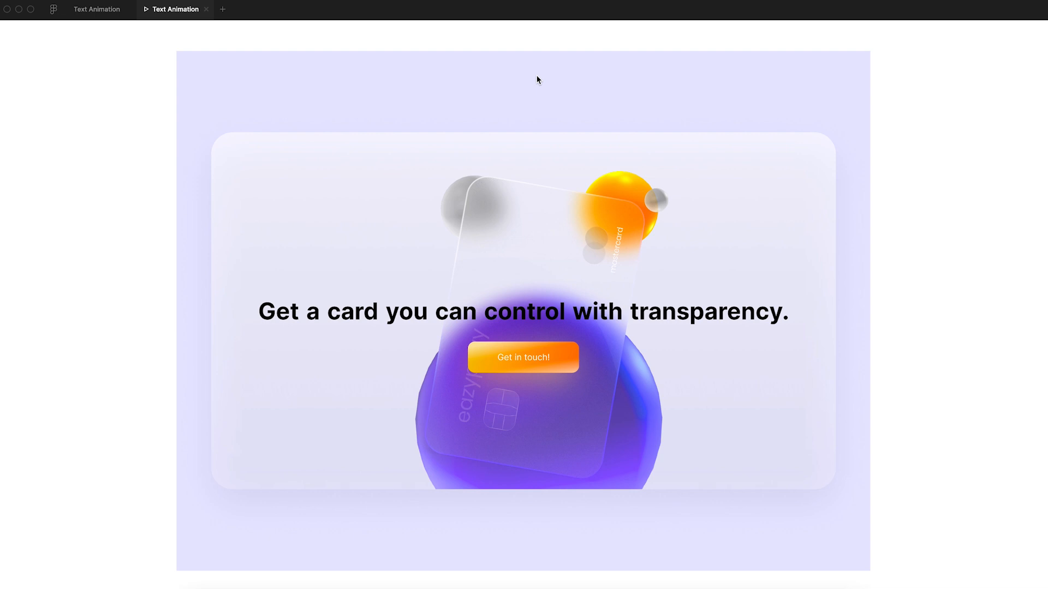
pyautogui.moveTo(989, 579)
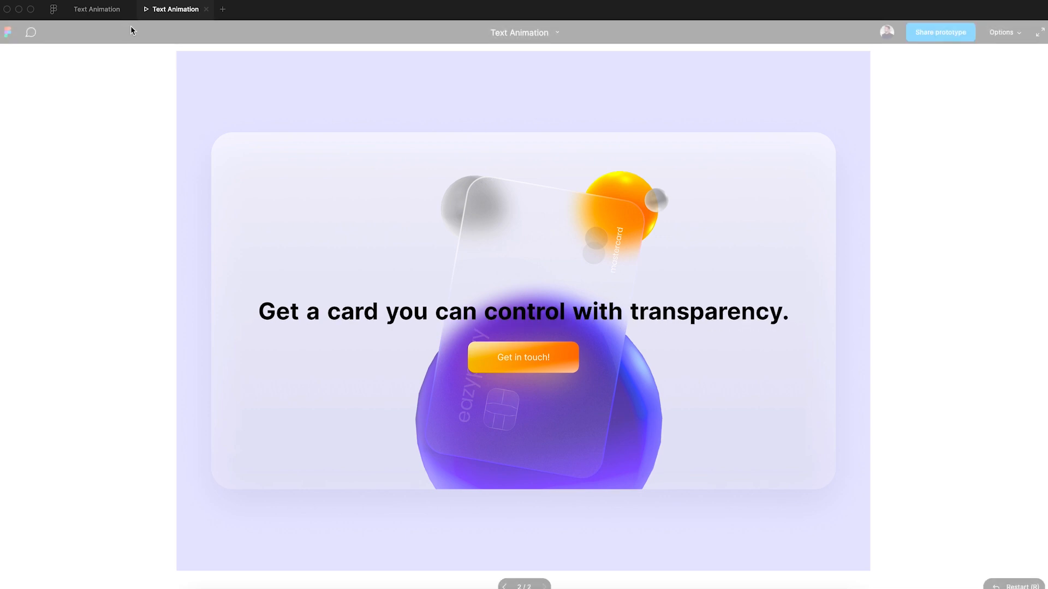
pyautogui.click(102, 10)
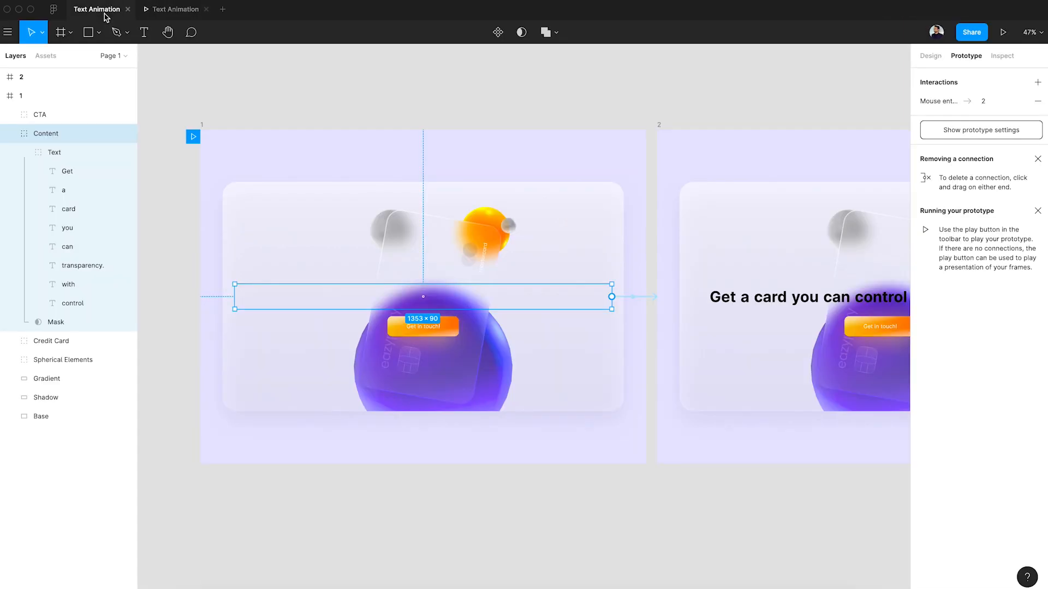
# Shift the Credit Card group in frame 1 toward the left side of the base panel and set its rotation to 120°.
pyautogui.click(472, 358)
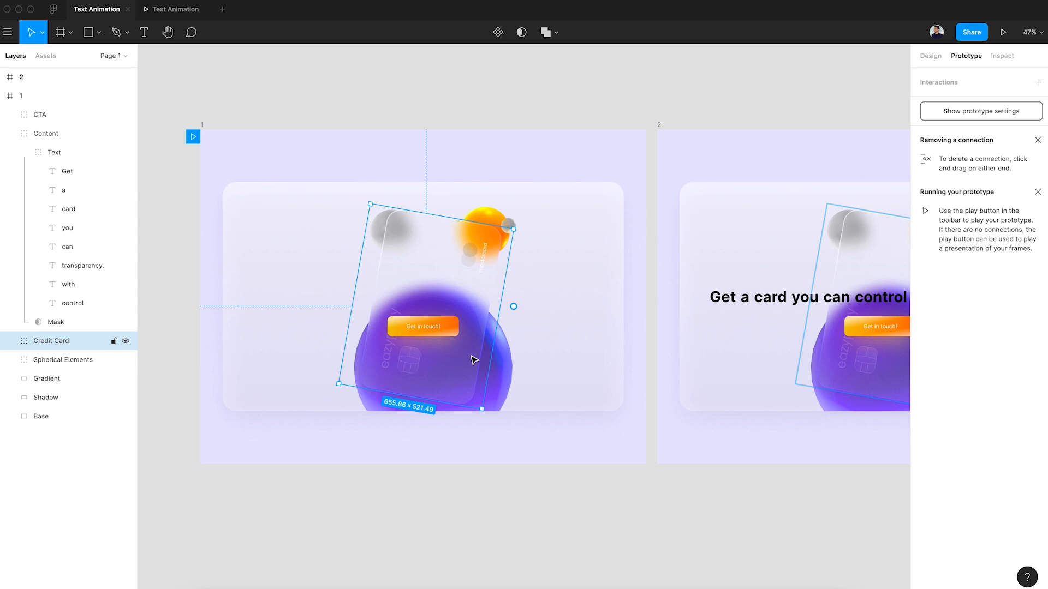
pyautogui.moveTo(474, 361); pyautogui.dragTo(380, 347)
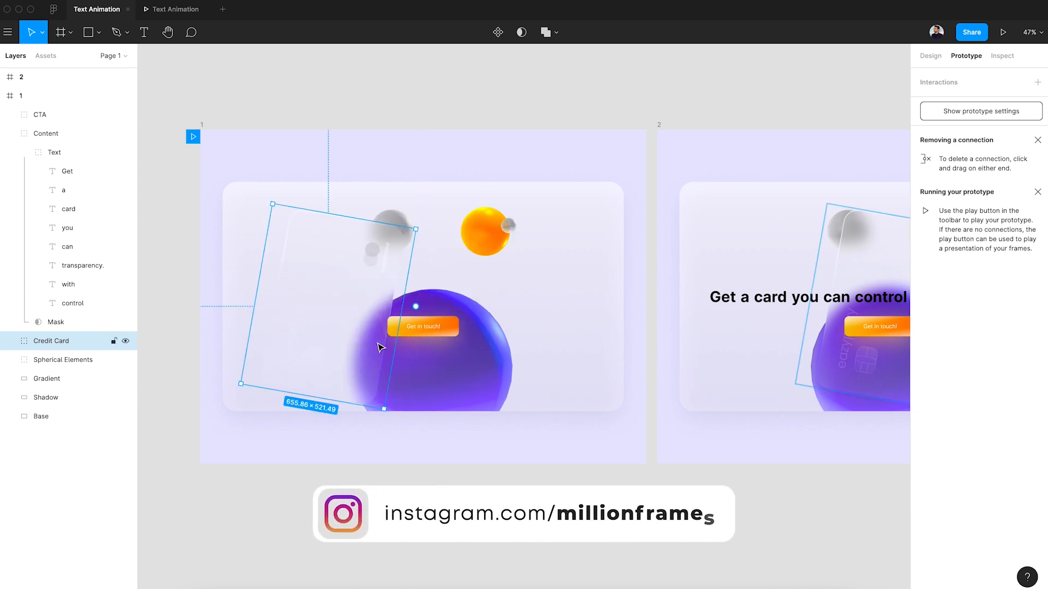
pyautogui.click(931, 56)
pyautogui.click(943, 163)
pyautogui.write('90')
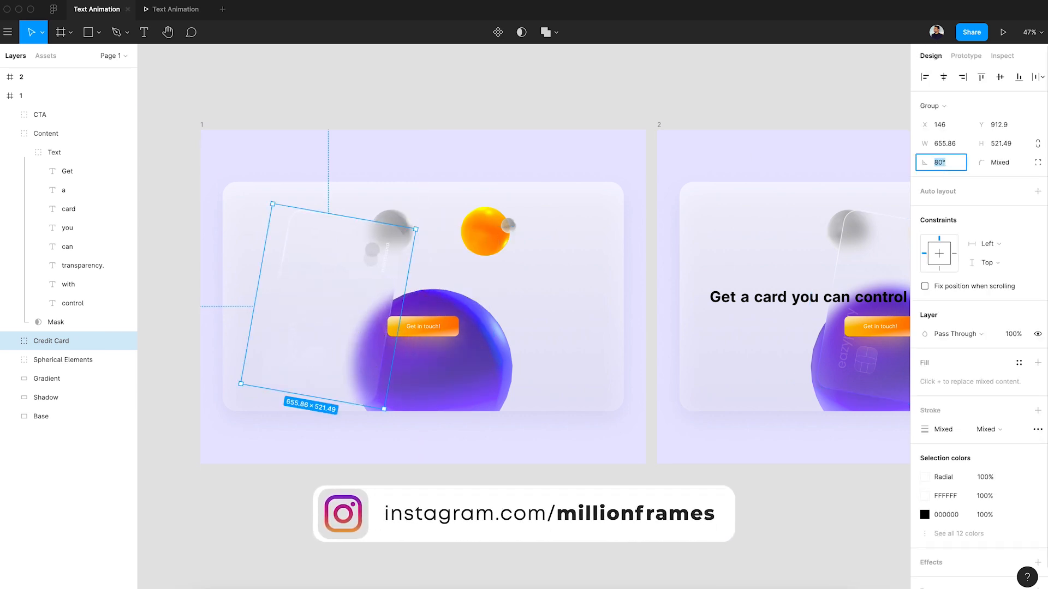
pyautogui.press('Return')
pyautogui.hotkey('shift', 'Up')
pyautogui.hotkey('shift', 'Up')
pyautogui.hotkey('shift', 'Up')
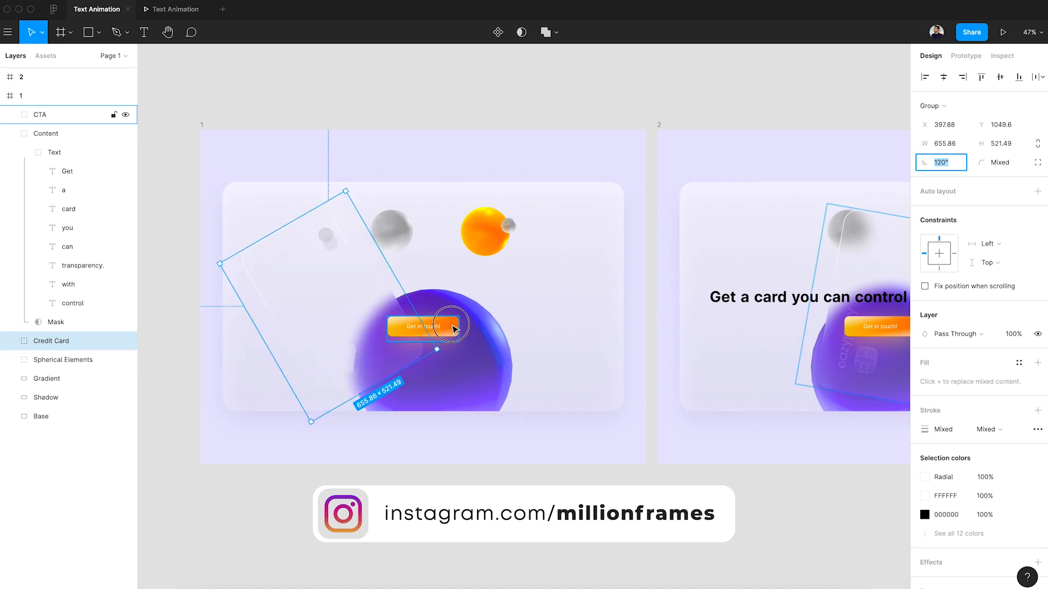
# Lower the CTA button in frame 1 to Y 830, keeping it horizontally centred, and play the updated animation in the prototype preview.
pyautogui.click(452, 329)
pyautogui.moveTo(453, 331); pyautogui.dragTo(456, 364)
pyautogui.click(457, 374)
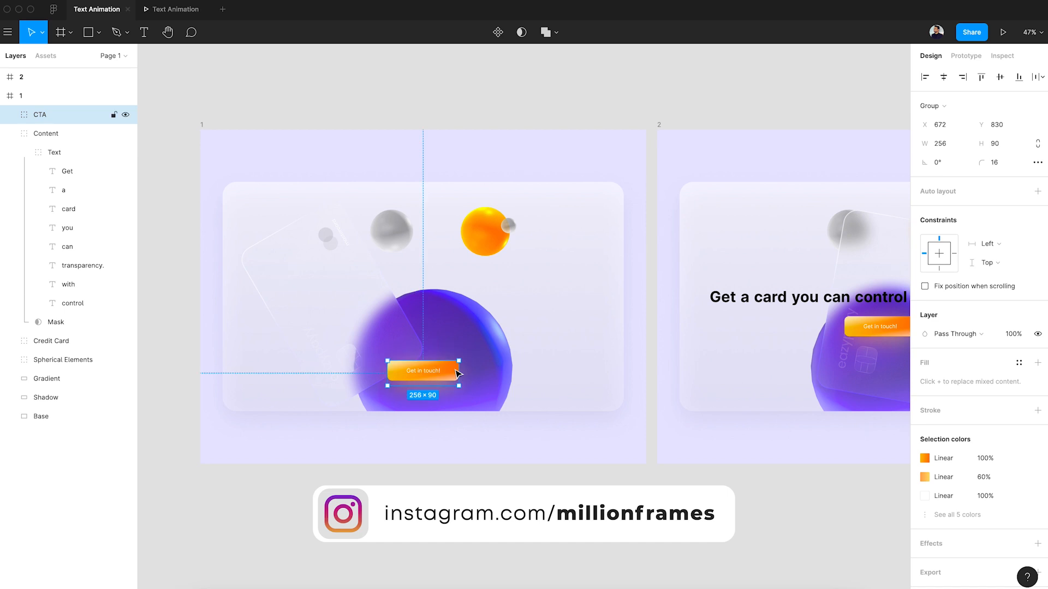
pyautogui.click(172, 10)
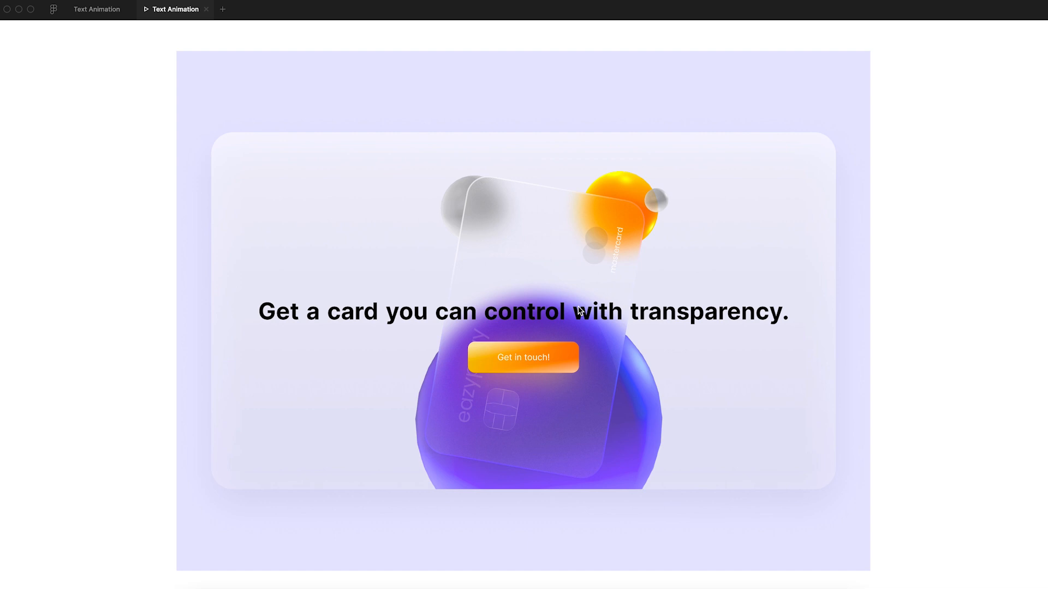
# Return to the design file and set the duration of the Content group's Mouse enter connection to 500 ms.
pyautogui.click(104, 9)
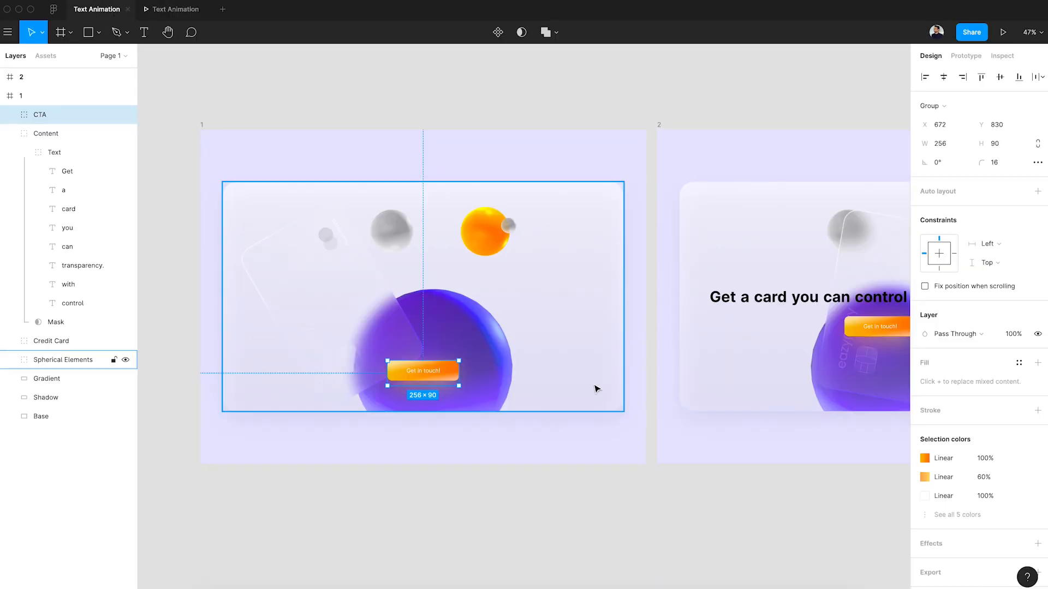
pyautogui.click(671, 326)
pyautogui.click(600, 306)
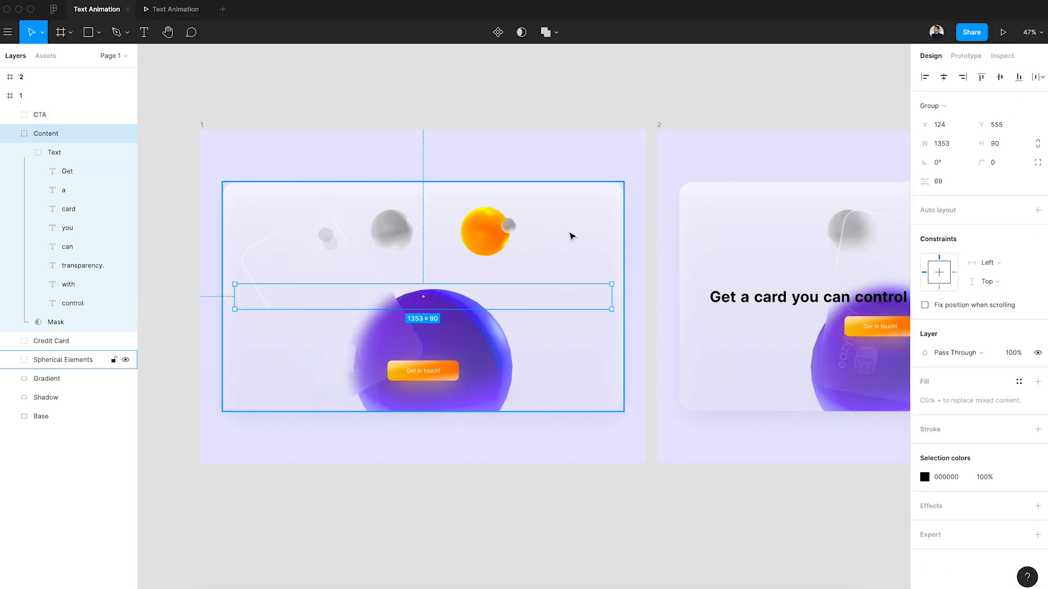
pyautogui.click(967, 56)
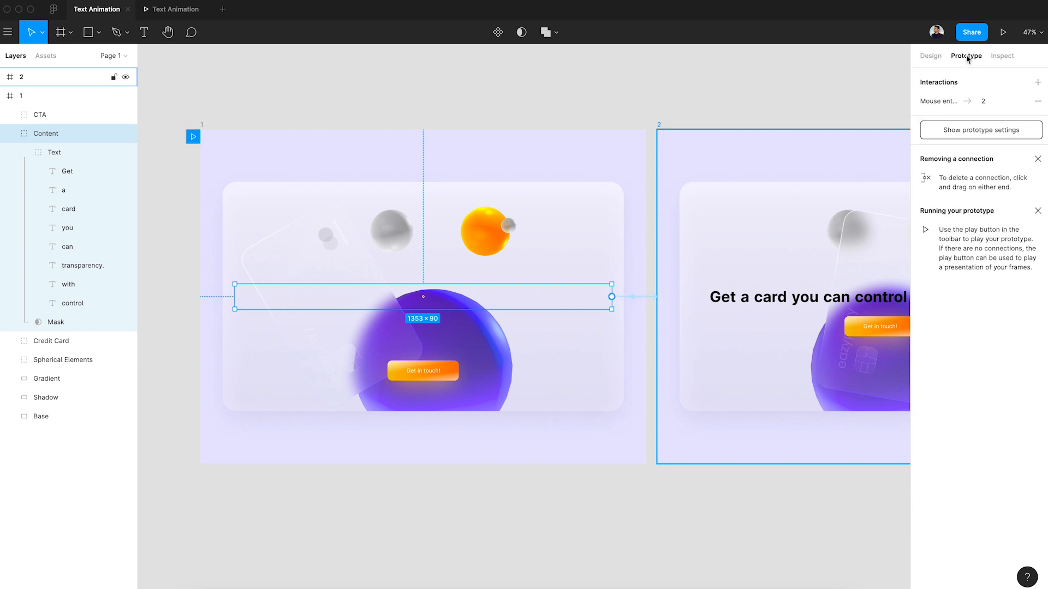
pyautogui.click(650, 297)
pyautogui.click(859, 215)
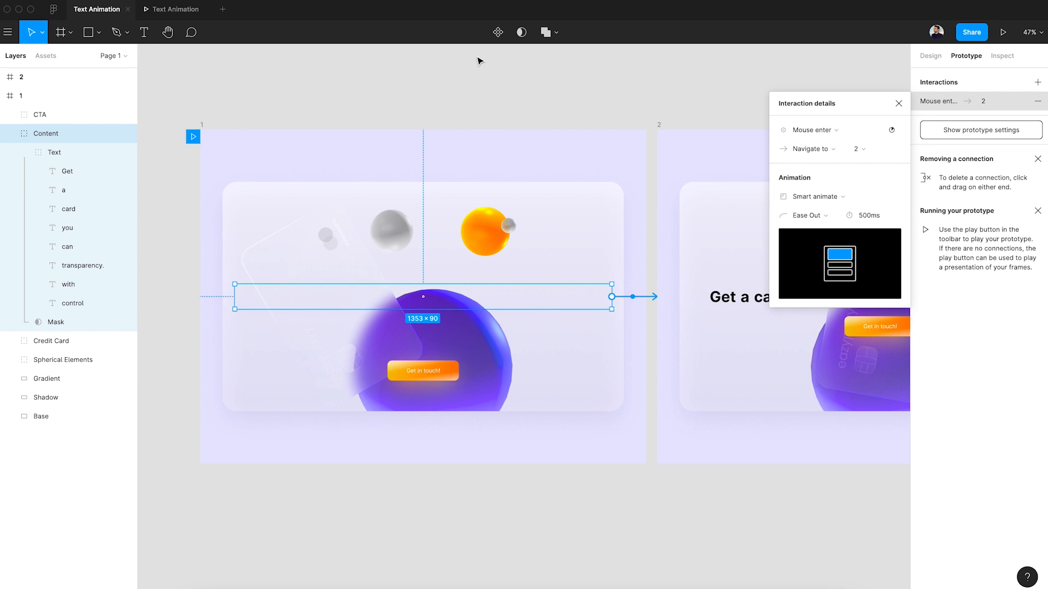
# Restart the prototype preview to replay the combined text, card and button animation at the new duration.
pyautogui.click(174, 9)
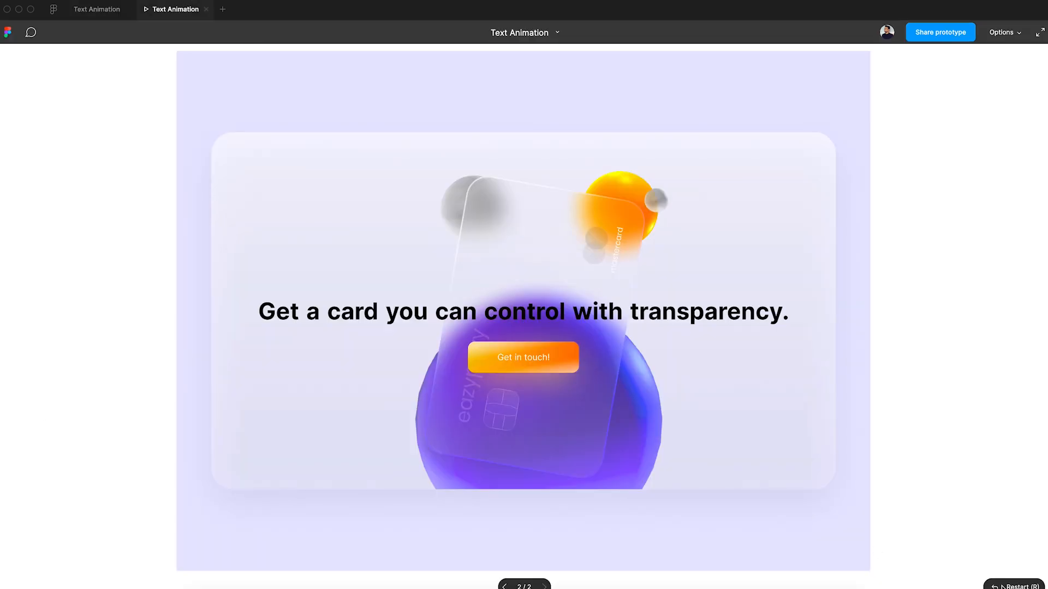
pyautogui.click(1016, 586)
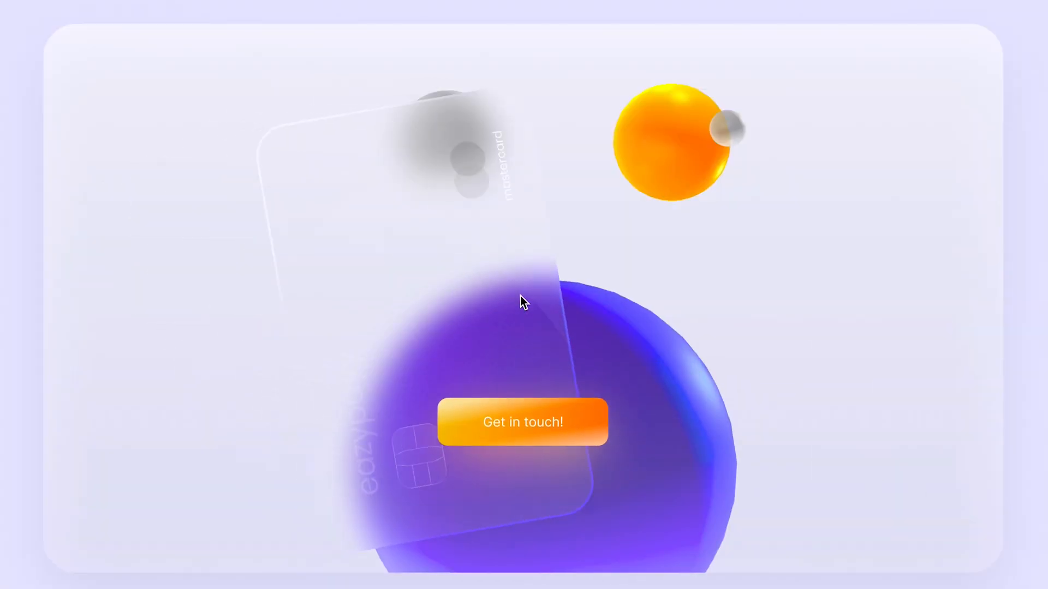